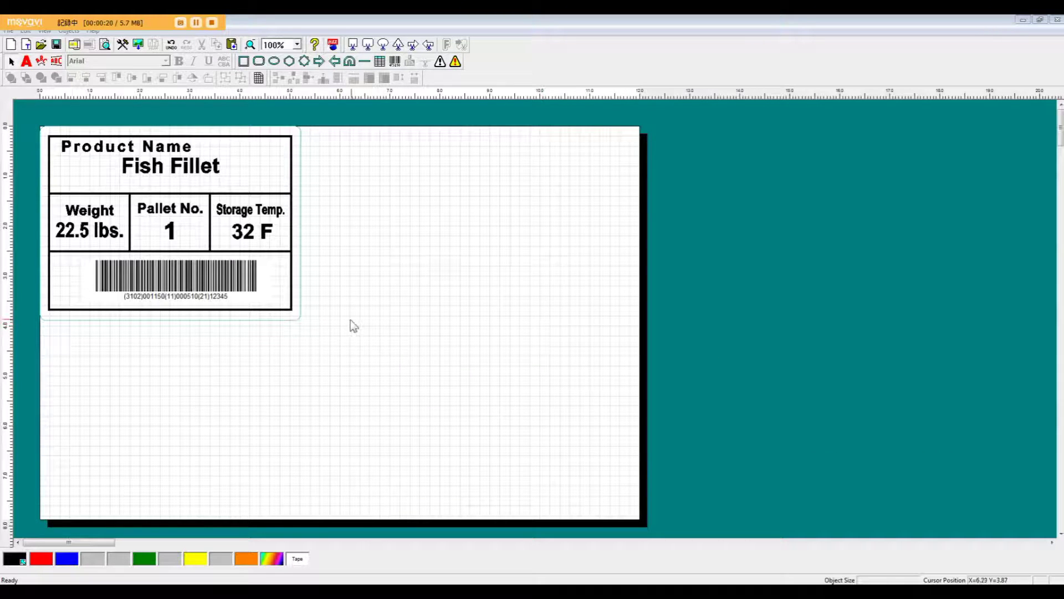
Step: Group all objects of the Fish Fillet label and open the Auto Copy settings for the group
{"action": "left_click_drag", "start_coordinate": [338, 332], "coordinate": [30, 115]}
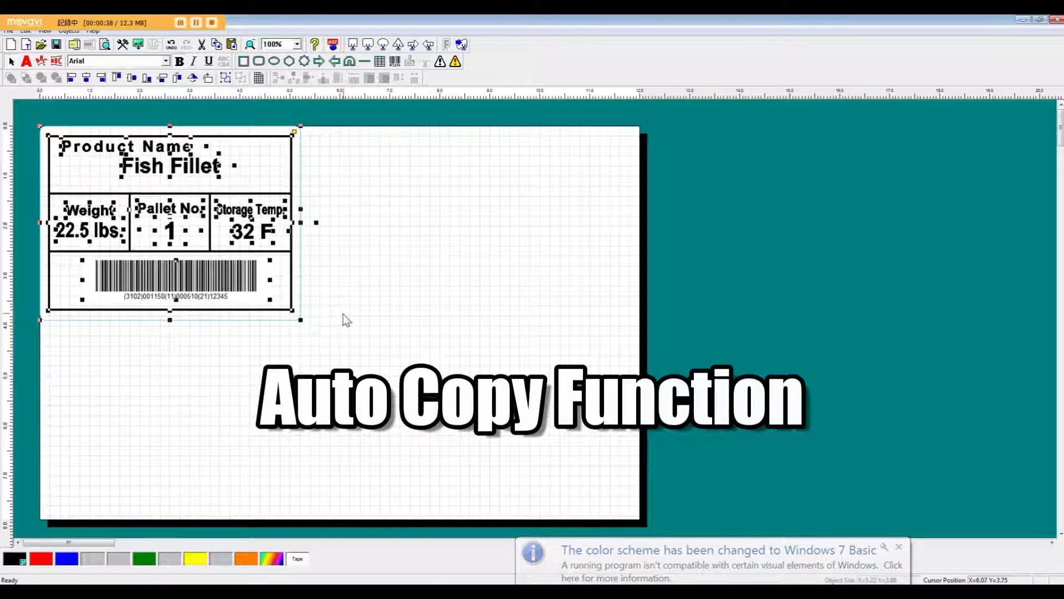
{"action": "left_click", "coordinate": [225, 79]}
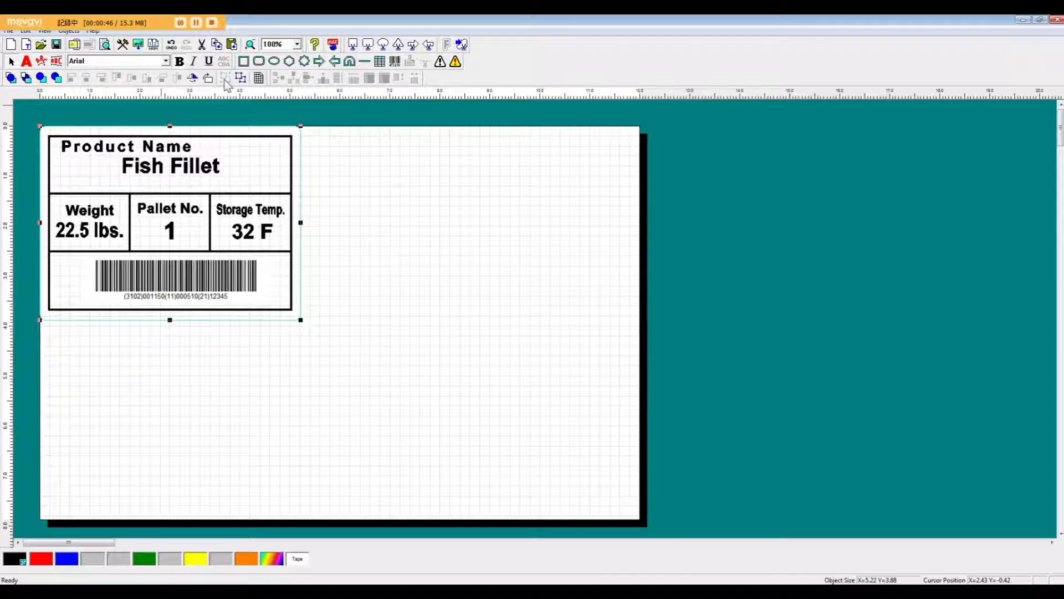
{"action": "left_click", "coordinate": [153, 45]}
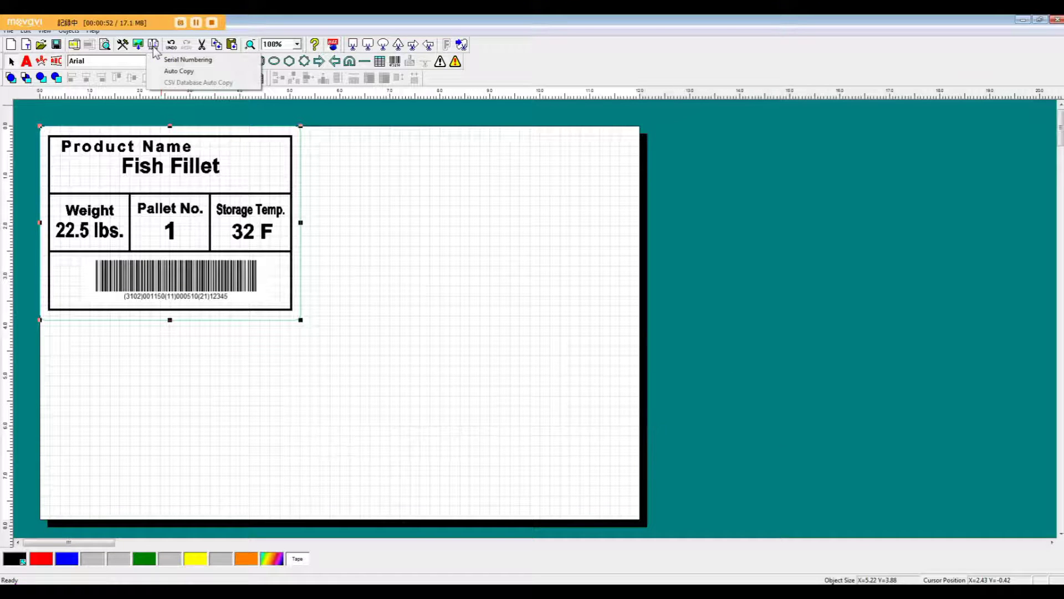
{"action": "left_click", "coordinate": [173, 72]}
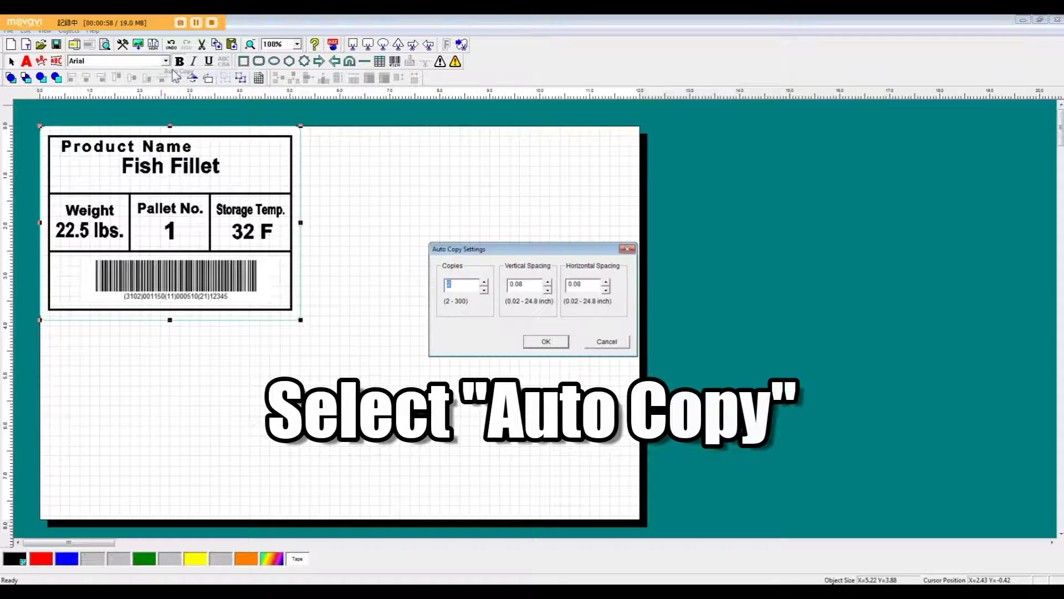
Step: Auto-copy the grouped label with 4 copies and both vertical and horizontal spacing reduced to 0.02 inch
{"action": "left_click_drag", "start_coordinate": [558, 248], "coordinate": [521, 184]}
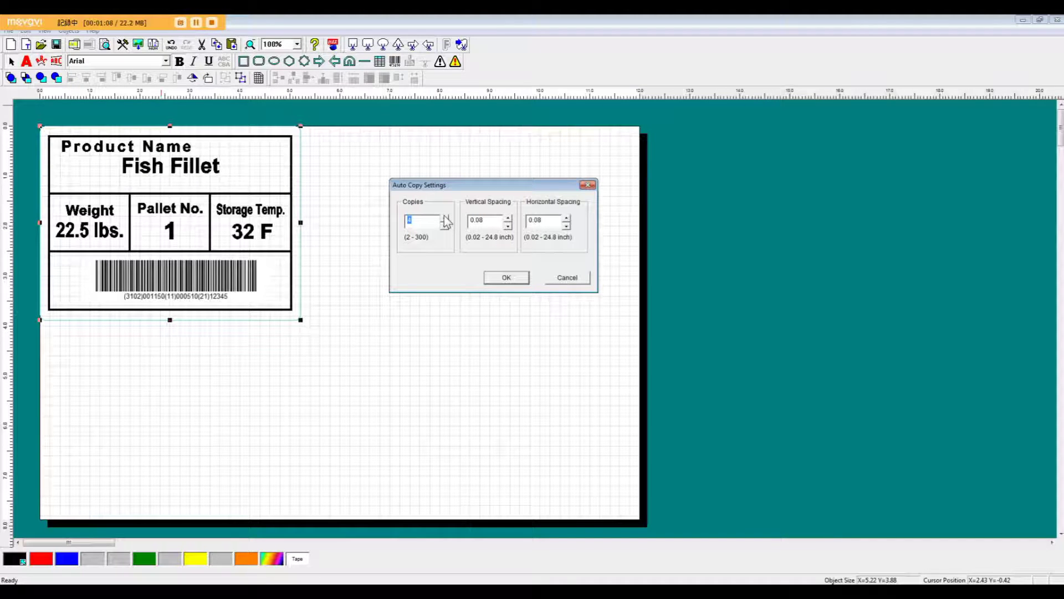
{"action": "left_click", "coordinate": [508, 226]}
{"action": "left_click", "coordinate": [508, 226]}
{"action": "left_click", "coordinate": [507, 226]}
{"action": "left_click", "coordinate": [507, 227]}
{"action": "left_click", "coordinate": [508, 227]}
{"action": "left_click", "coordinate": [507, 226]}
{"action": "left_click", "coordinate": [566, 226]}
{"action": "left_click", "coordinate": [566, 226]}
{"action": "left_click", "coordinate": [566, 226]}
{"action": "left_click", "coordinate": [566, 226]}
{"action": "left_click", "coordinate": [566, 226]}
{"action": "left_click", "coordinate": [566, 226]}
{"action": "left_click", "coordinate": [506, 277]}
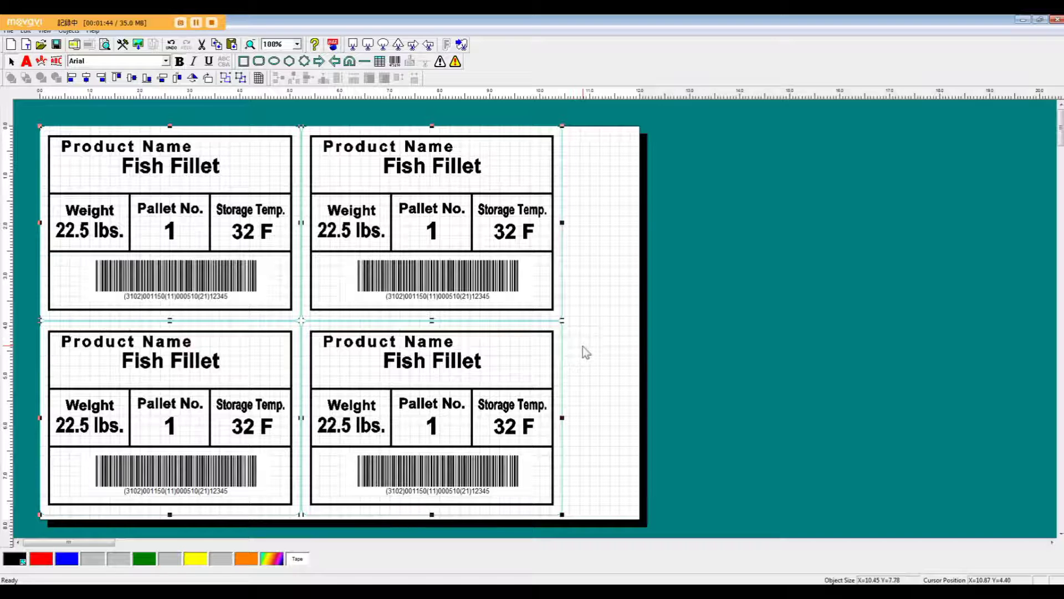
Step: Undo the auto copy, then ungroup the original label and clear the selection
{"action": "key", "text": "ctrl+z"}
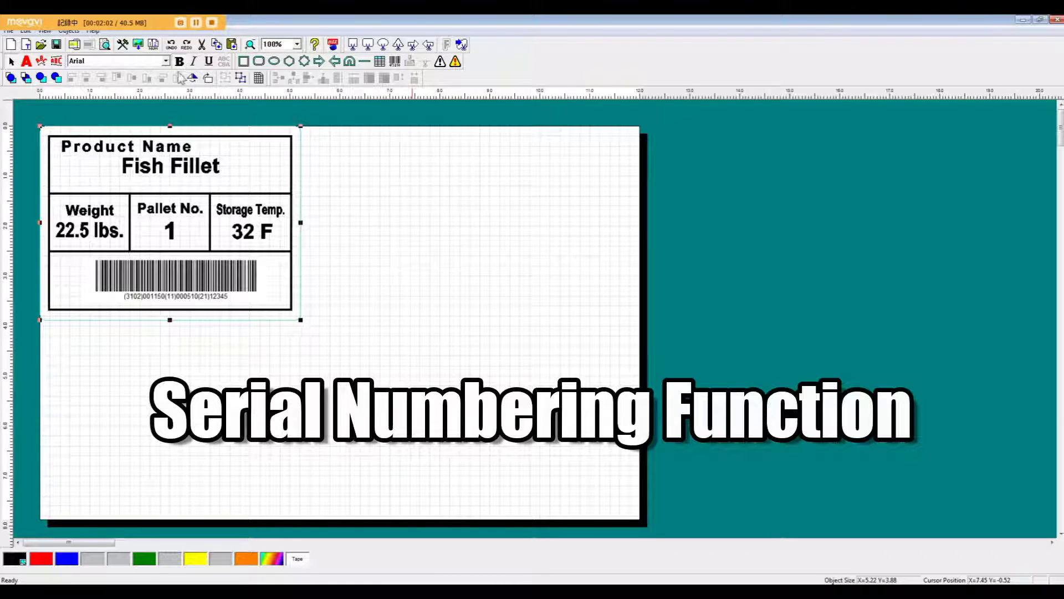
{"action": "left_click", "coordinate": [240, 78]}
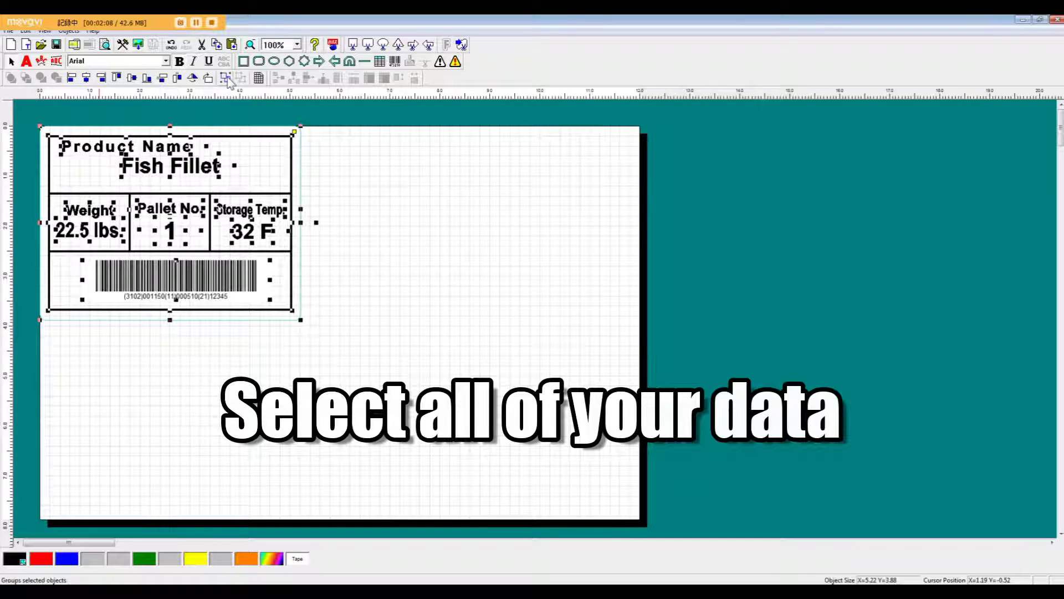
{"action": "left_click", "coordinate": [425, 366]}
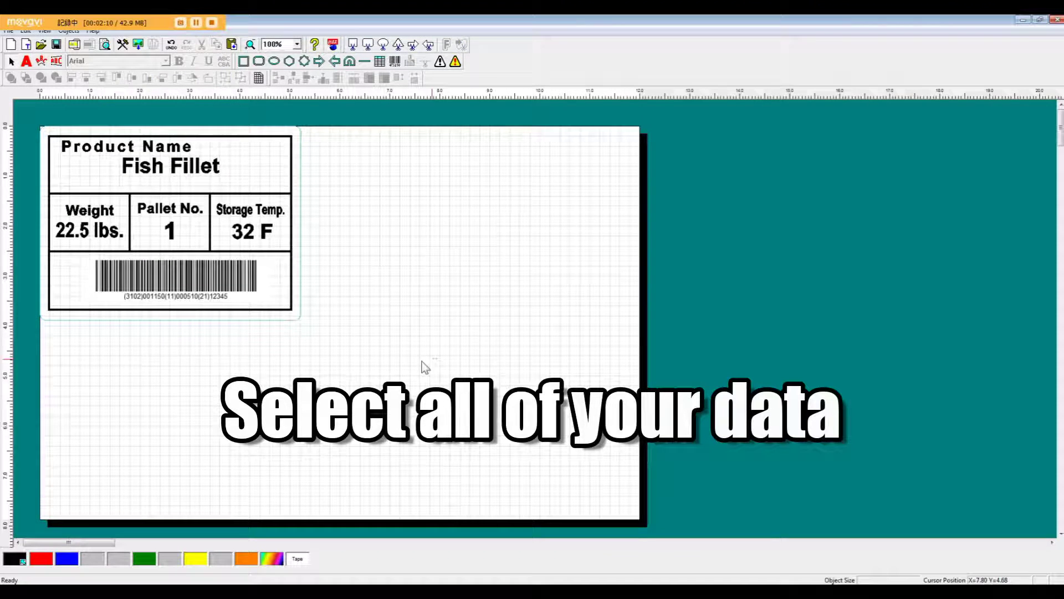
Step: Group all of the label's objects together and open Serial Numbering for the group
{"action": "key", "text": "ctrl+a"}
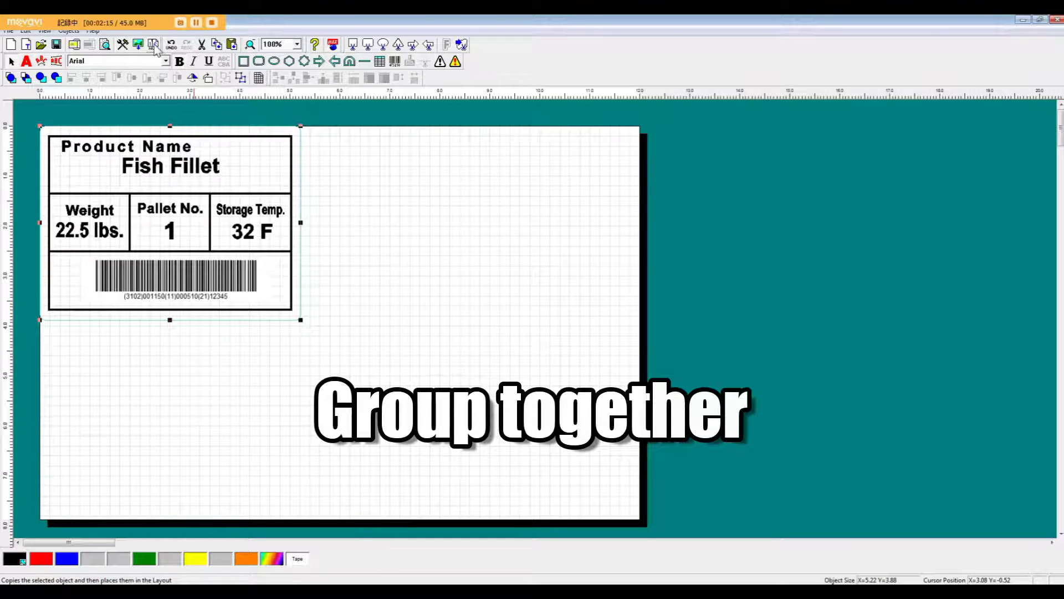
{"action": "left_click", "coordinate": [154, 48]}
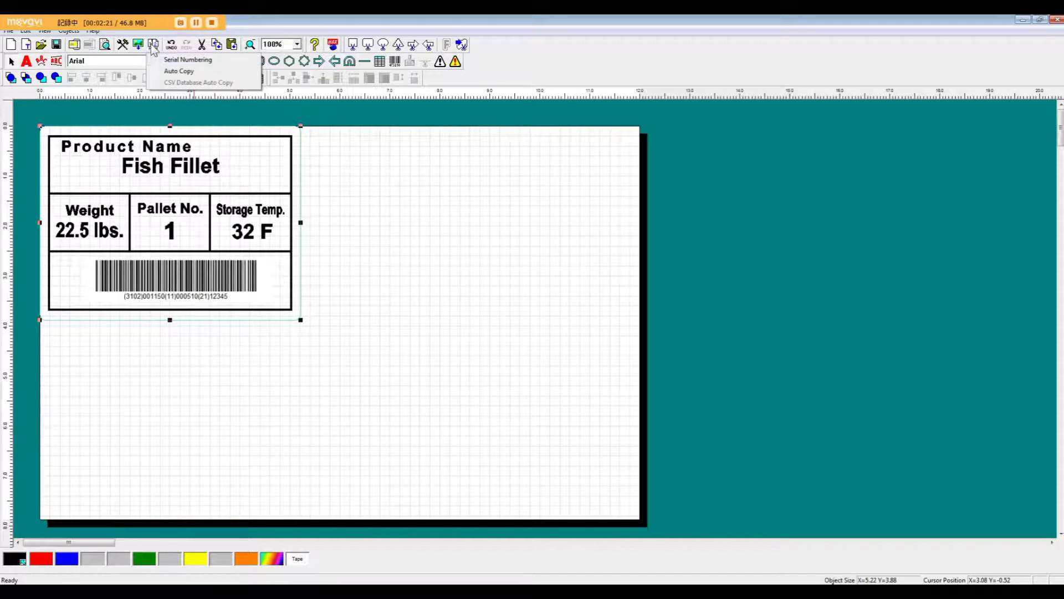
{"action": "left_click", "coordinate": [166, 59]}
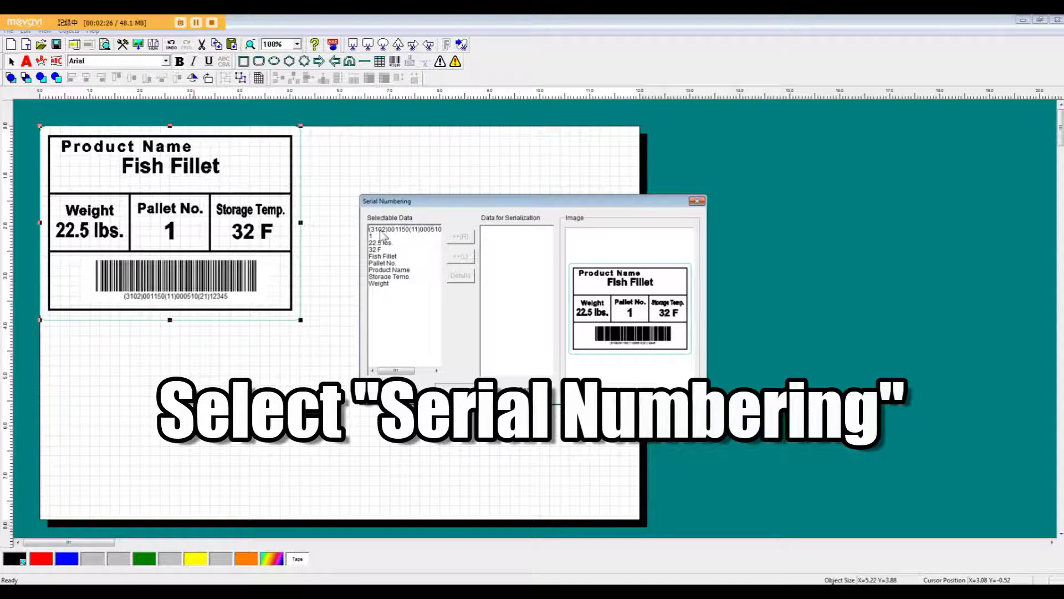
{"action": "left_click_drag", "start_coordinate": [391, 201], "coordinate": [348, 154]}
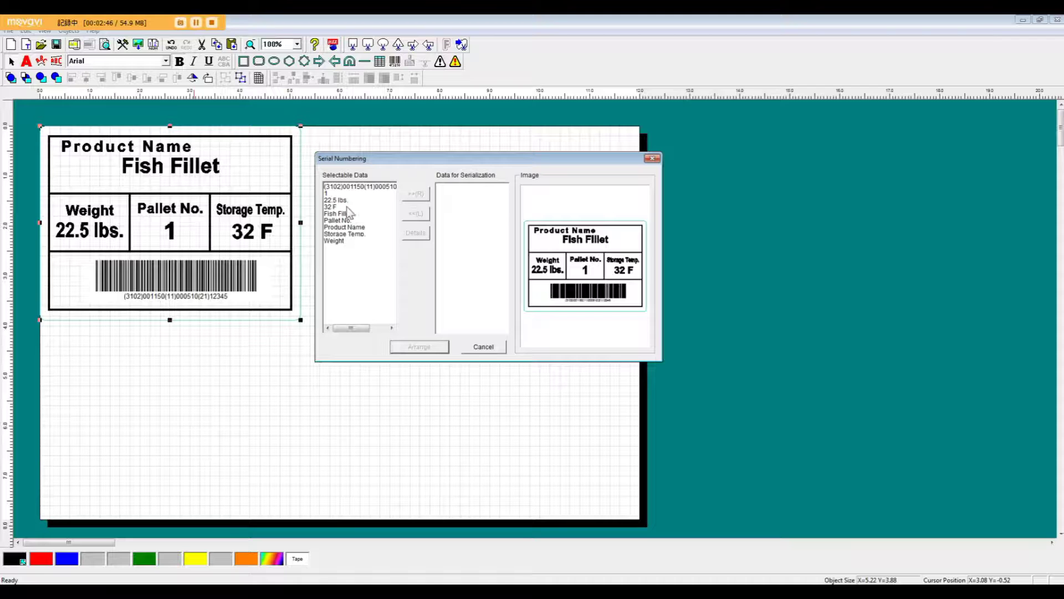
Step: Go through the selectable data entries to examine which label element each one highlights in the preview
{"action": "left_click", "coordinate": [354, 188]}
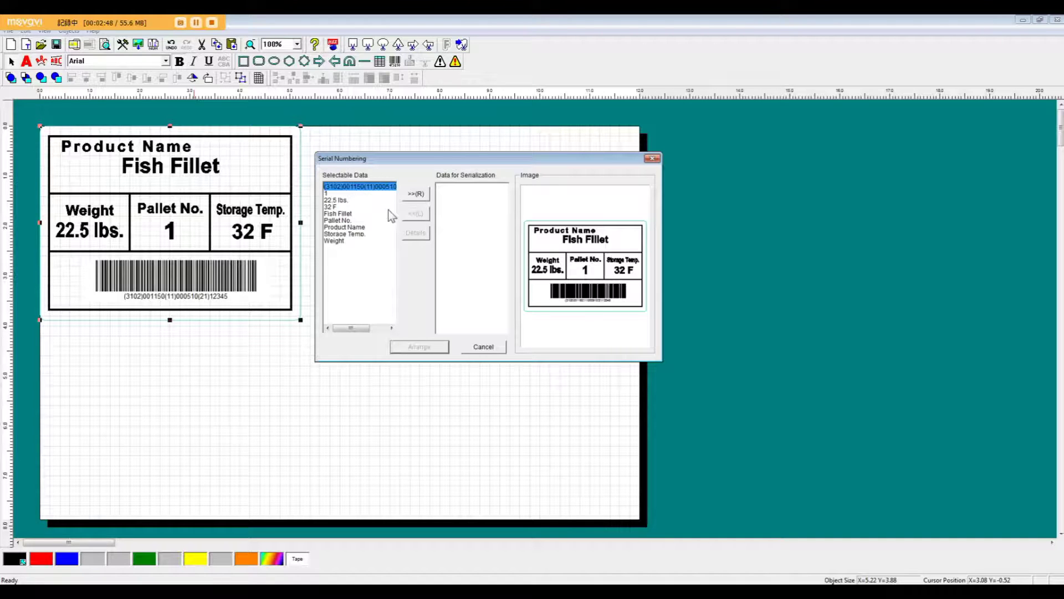
{"action": "key", "text": "Down"}
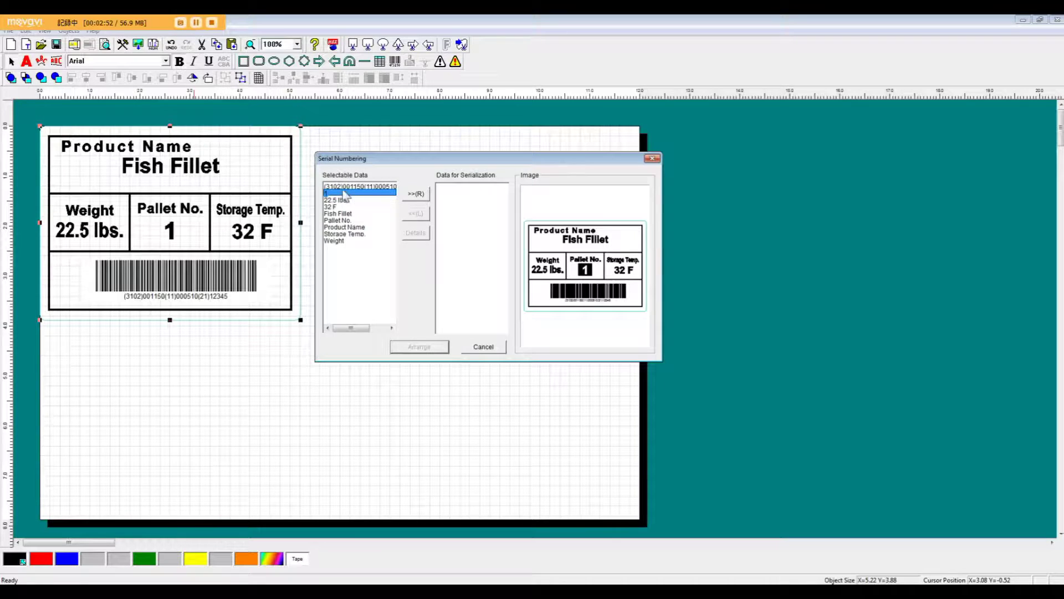
{"action": "key", "text": "Down"}
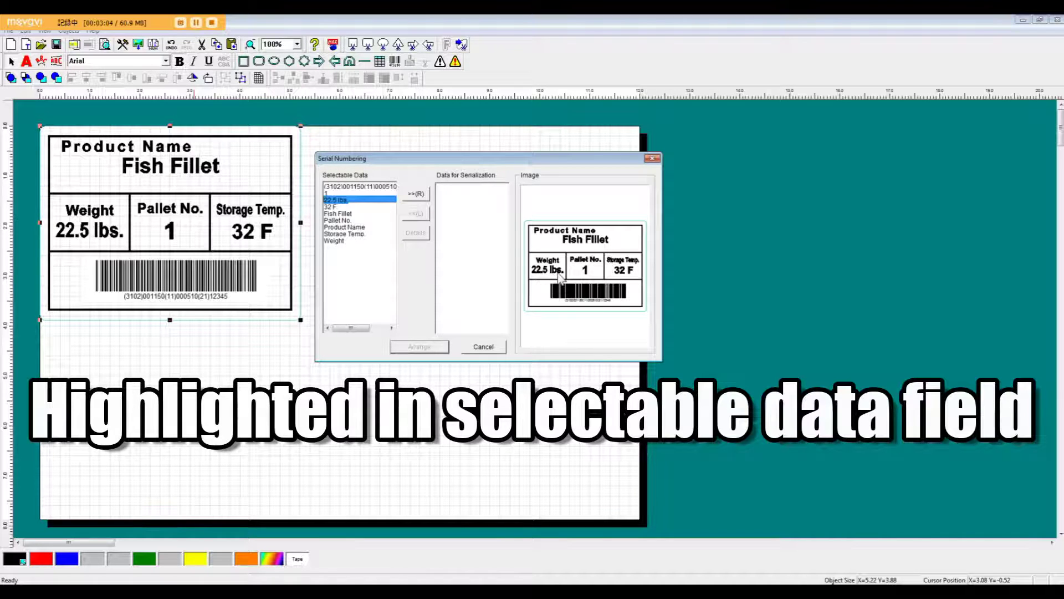
{"action": "key", "text": "Down"}
{"action": "key", "text": "Down"}
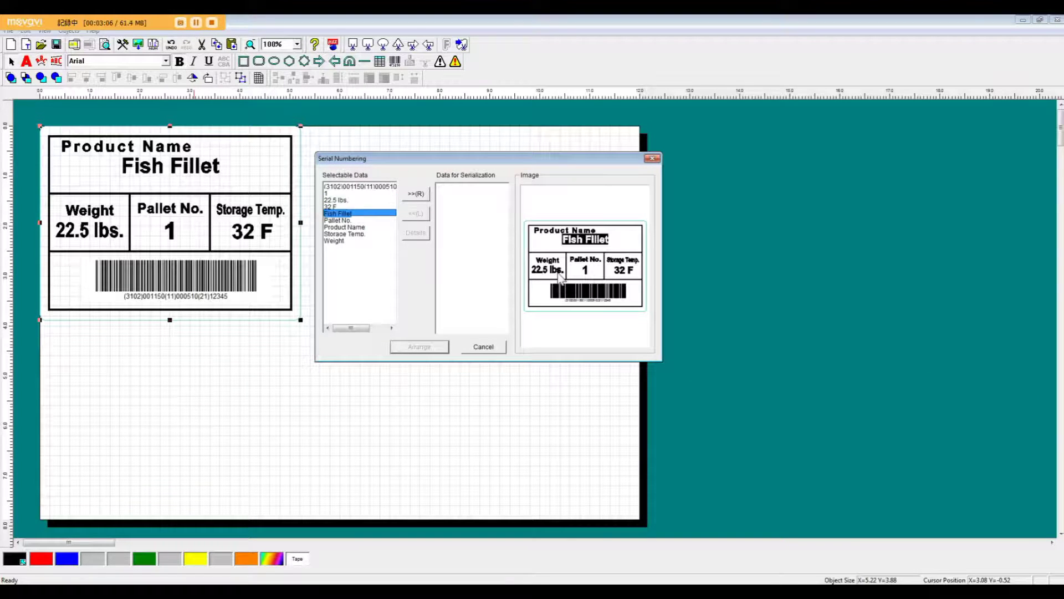
{"action": "key", "text": "Down"}
{"action": "key", "text": "Down"}
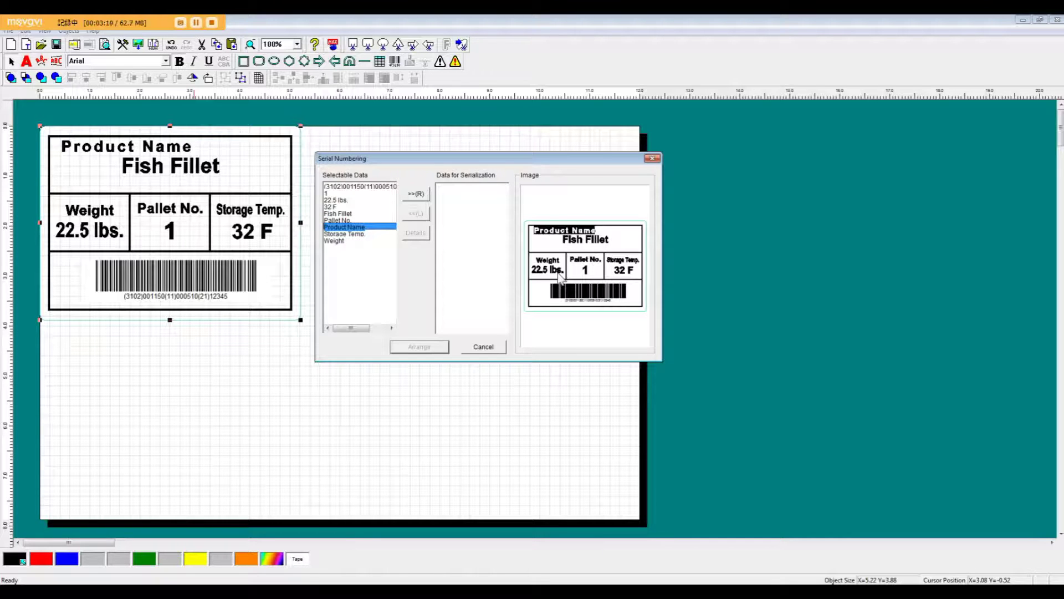
{"action": "key", "text": "Down"}
{"action": "key", "text": "Up"}
{"action": "key", "text": "Down"}
{"action": "key", "text": "Up"}
{"action": "key", "text": "Up"}
{"action": "key", "text": "Up"}
{"action": "key", "text": "Up"}
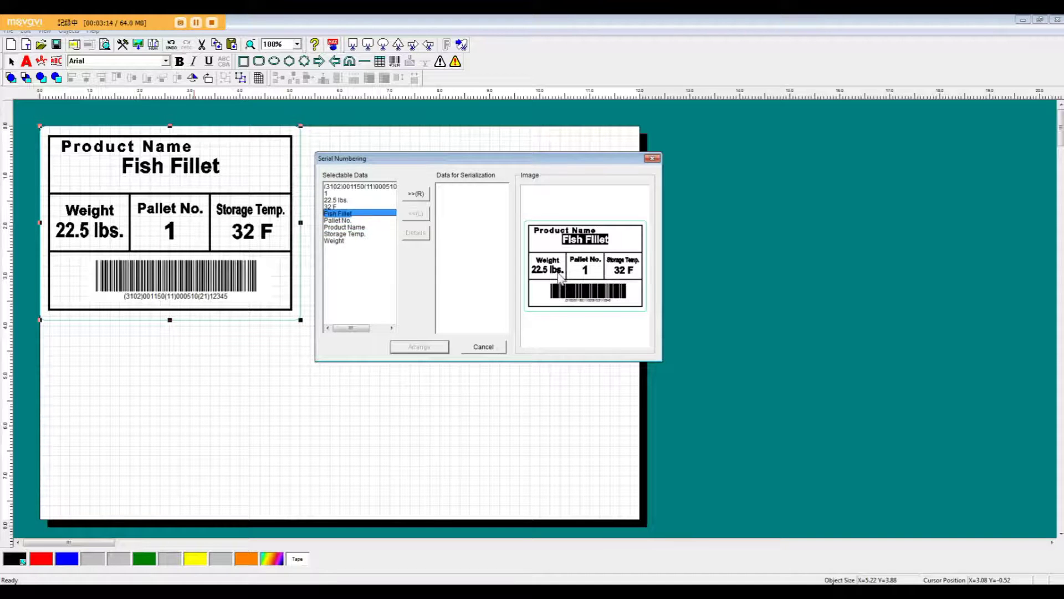
Step: Add the pallet number 1 to the data for serialization and accept its detail settings with an increment of 1
{"action": "key", "text": "Up"}
{"action": "key", "text": "Up"}
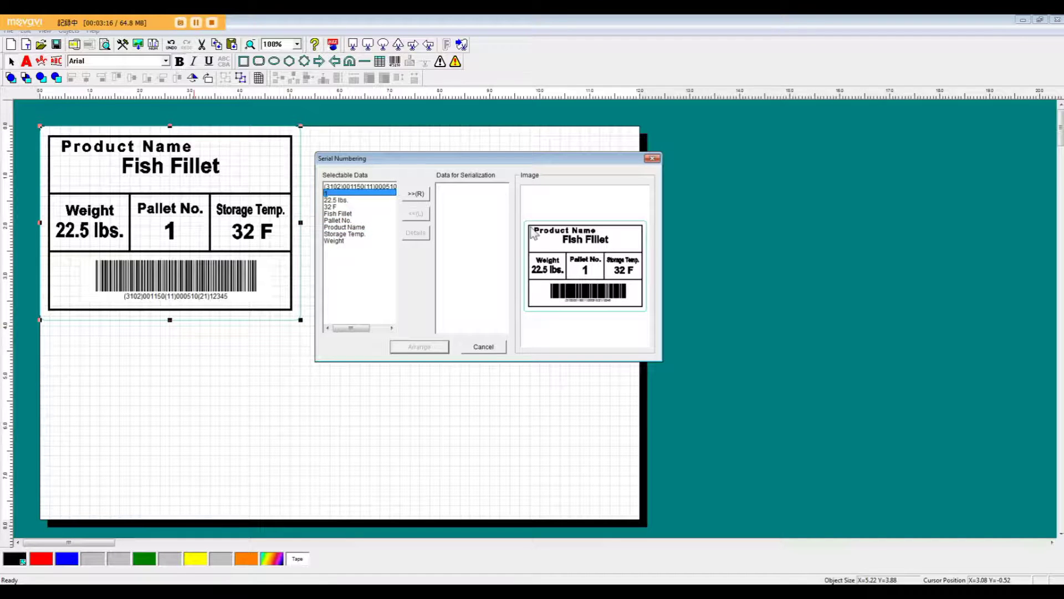
{"action": "left_click", "coordinate": [416, 195]}
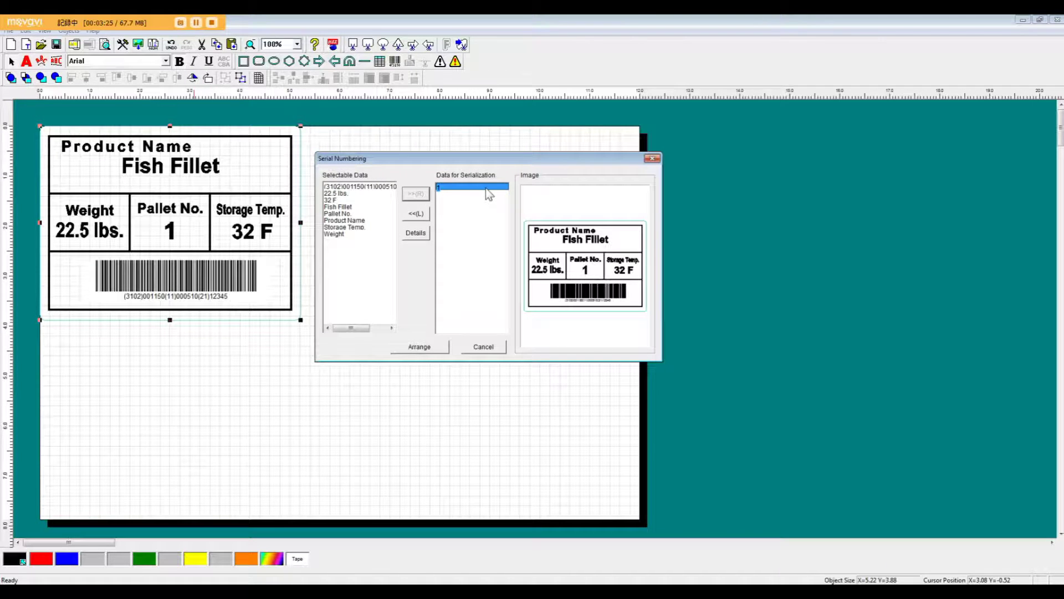
{"action": "left_click", "coordinate": [417, 240]}
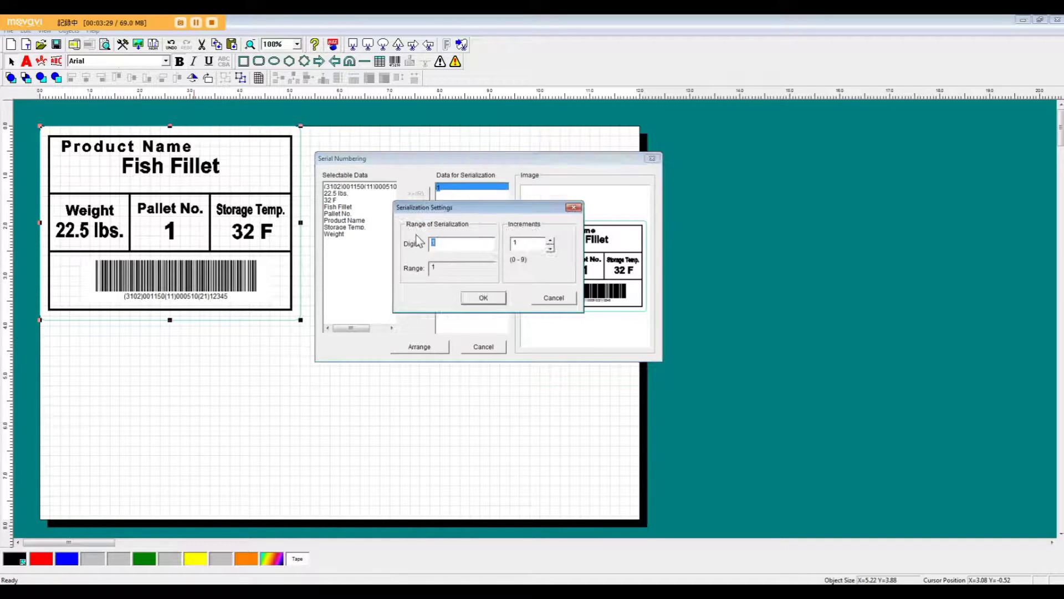
{"action": "left_click", "coordinate": [480, 299]}
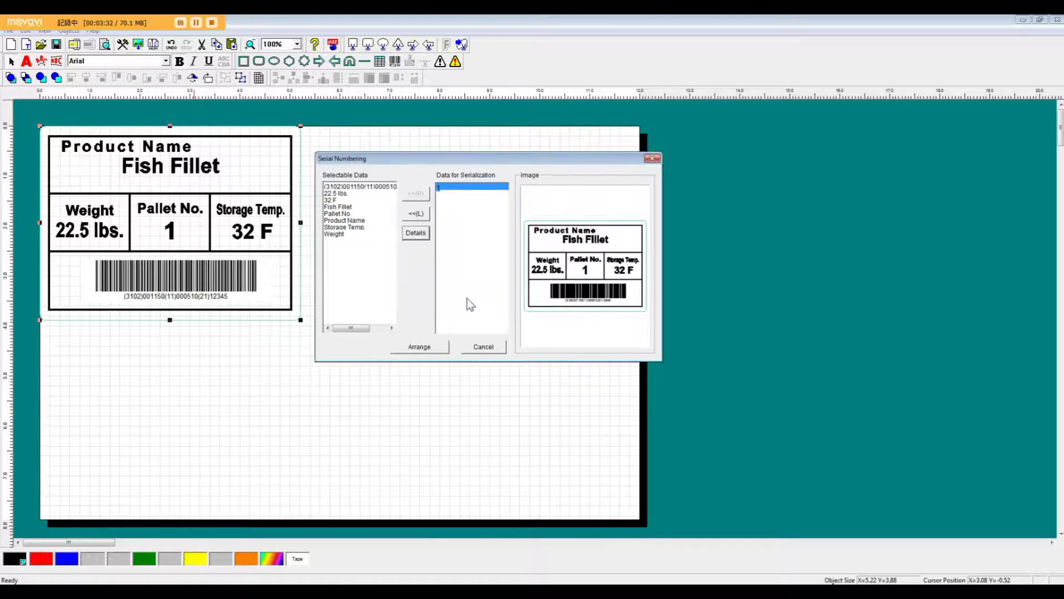
Step: Arrange the serialized labels with a total sequence length of 4, 2 copies, and vertical and horizontal spacing of 0.02 inch
{"action": "left_click", "coordinate": [419, 347]}
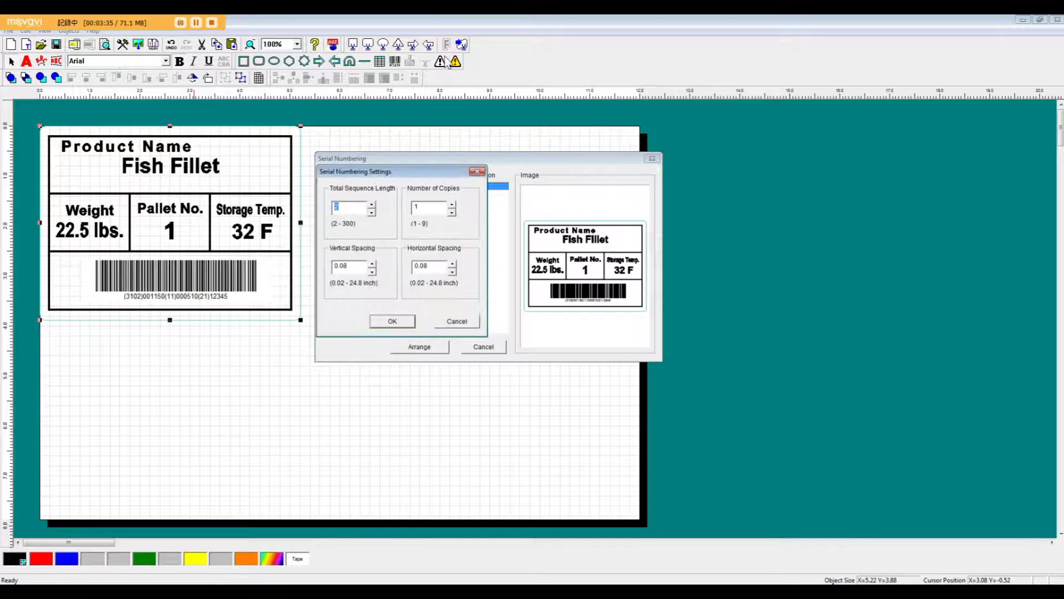
{"action": "left_click_drag", "start_coordinate": [427, 169], "coordinate": [503, 203]}
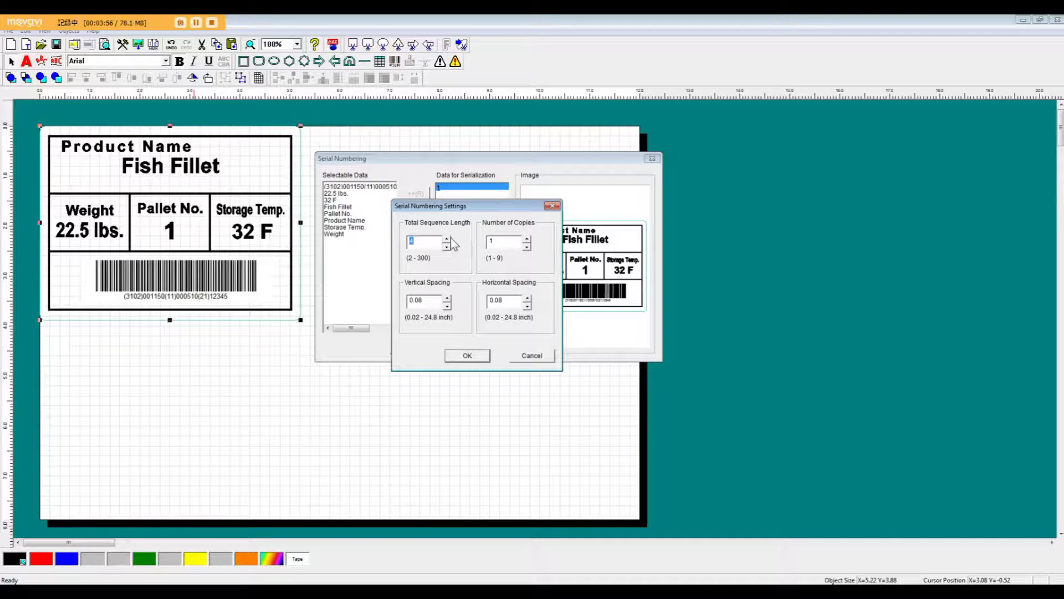
{"action": "left_click", "coordinate": [528, 238]}
{"action": "left_click", "coordinate": [447, 305]}
{"action": "left_click", "coordinate": [446, 304]}
{"action": "left_click", "coordinate": [447, 304]}
{"action": "left_click", "coordinate": [447, 304]}
{"action": "left_click", "coordinate": [527, 305]}
{"action": "left_click", "coordinate": [479, 357]}
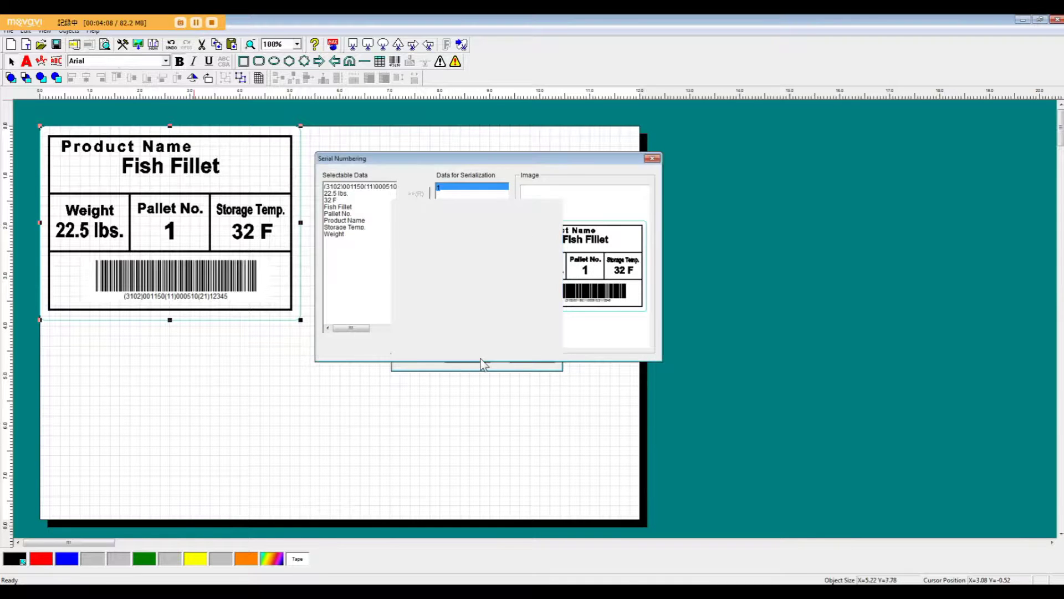
{"action": "left_click", "coordinate": [482, 361]}
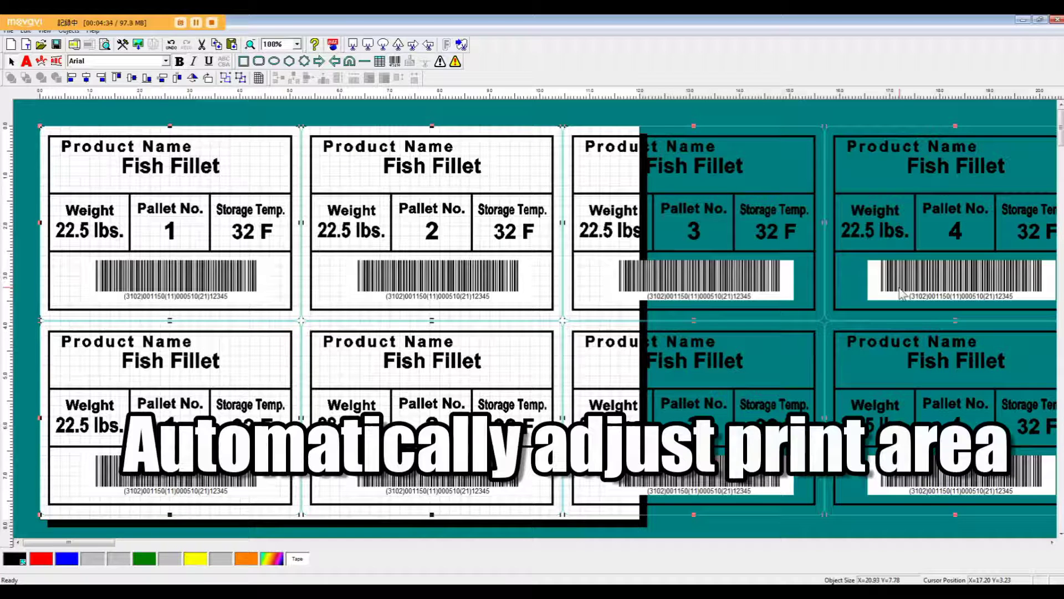
Step: Print the serialized labels as Print + Cut Shape(Label) with one copy and the printing length auto-adjusted
{"action": "key", "text": "ctrl+p"}
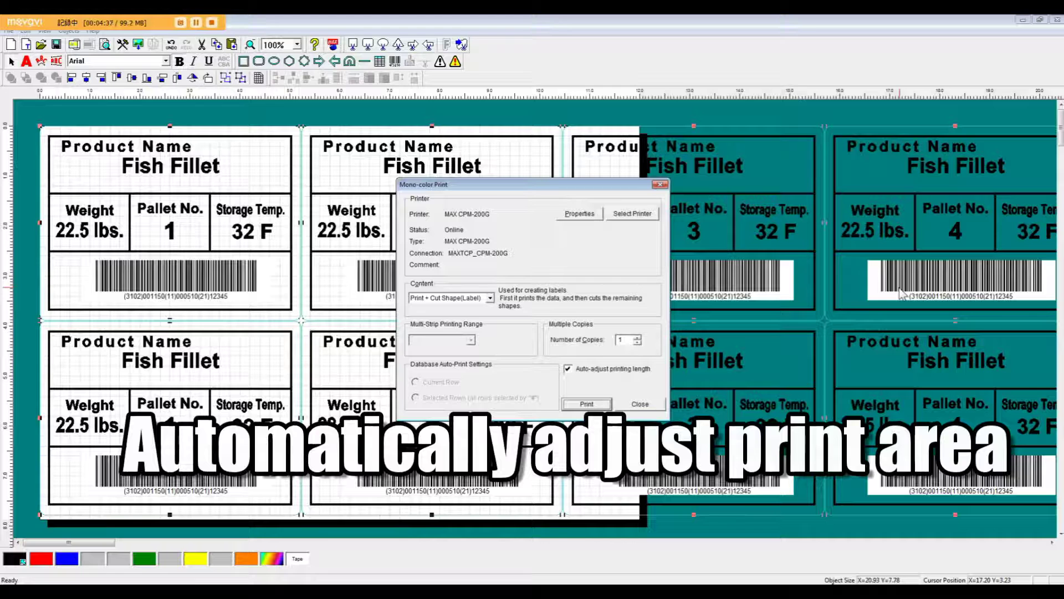
{"action": "key", "text": "Return"}
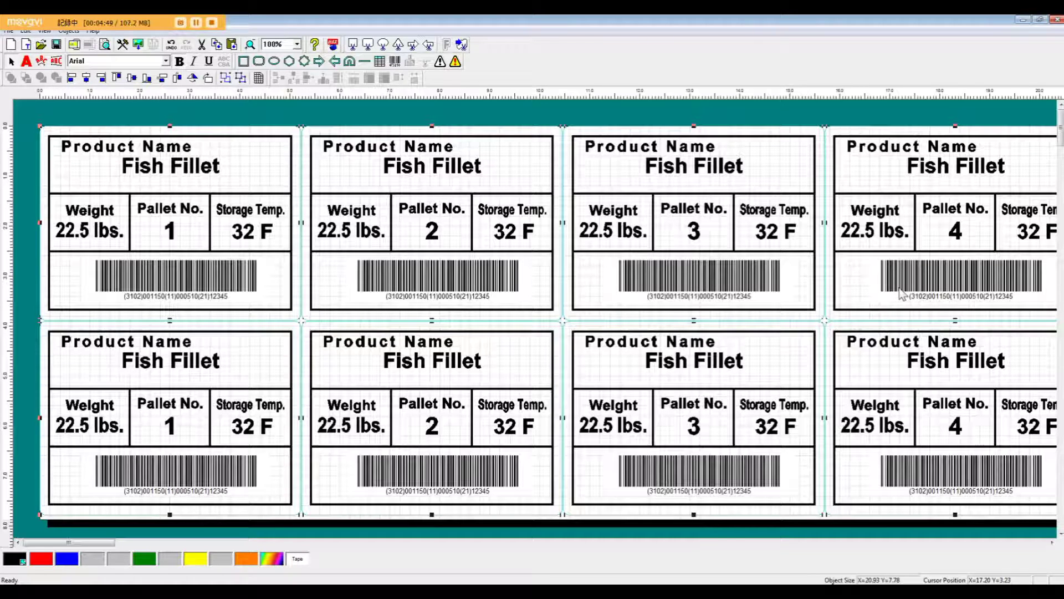
Step: Undo the serial-numbered label arrangement, then ungroup the original label and deselect its objects
{"action": "key", "text": "ctrl+z"}
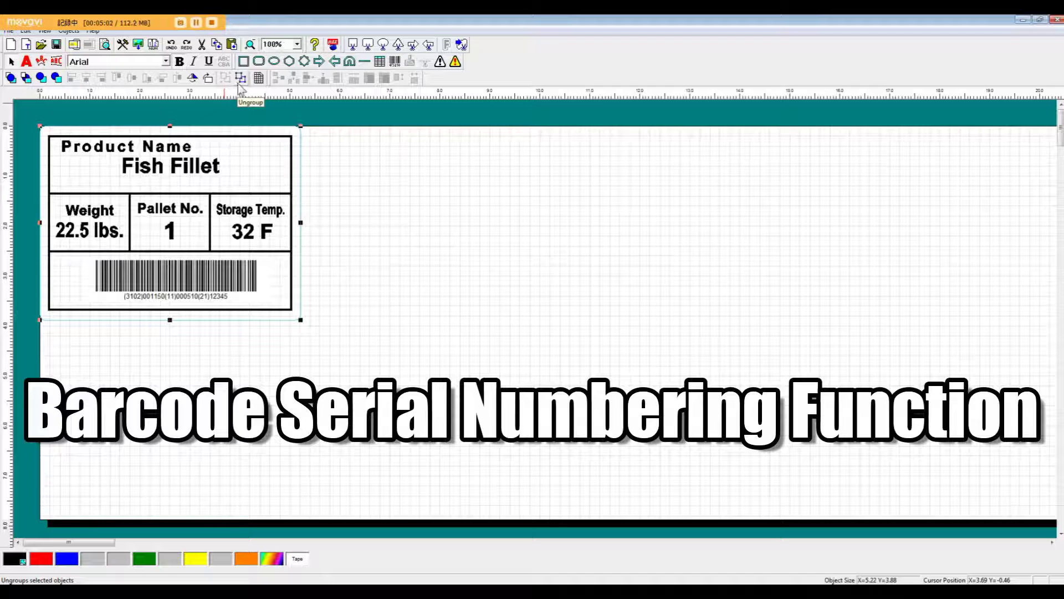
{"action": "left_click", "coordinate": [240, 80]}
{"action": "left_click", "coordinate": [411, 315]}
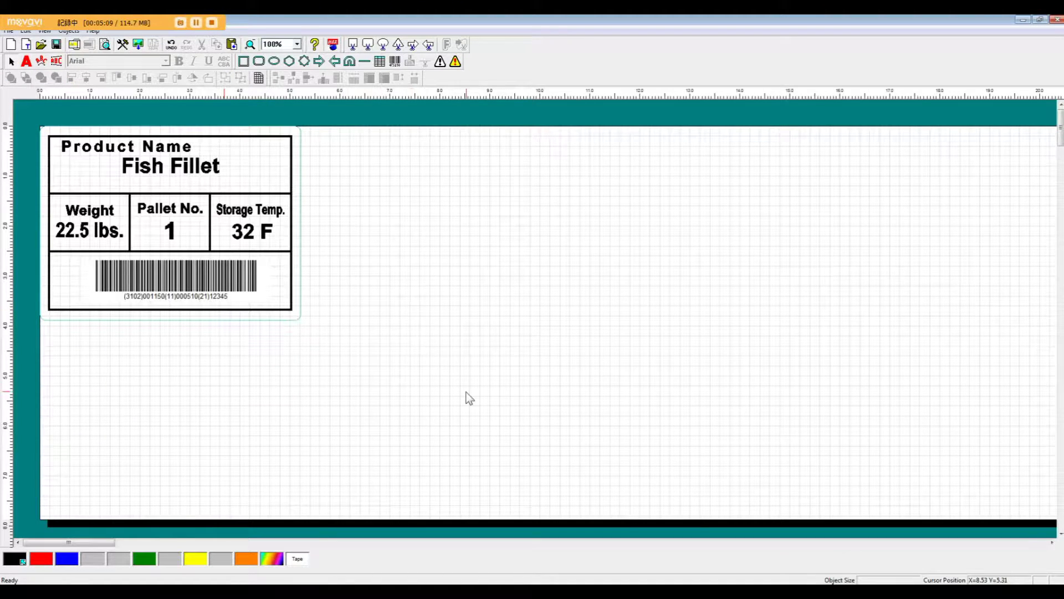
Step: Regroup every object of the single remaining label and open Serial Numbering again
{"action": "left_click_drag", "start_coordinate": [360, 370], "coordinate": [35, 105]}
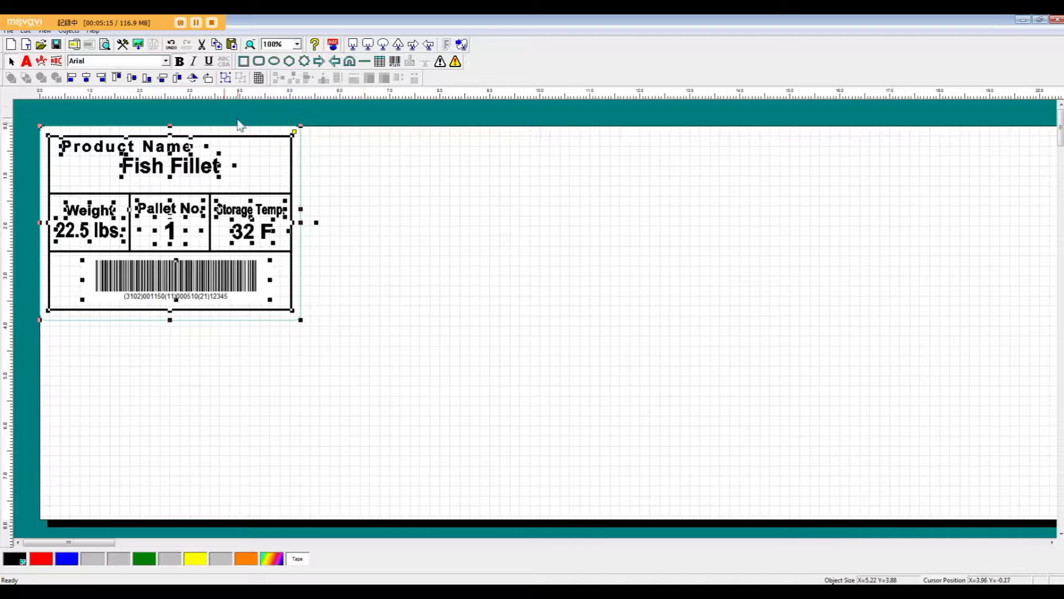
{"action": "left_click", "coordinate": [226, 78]}
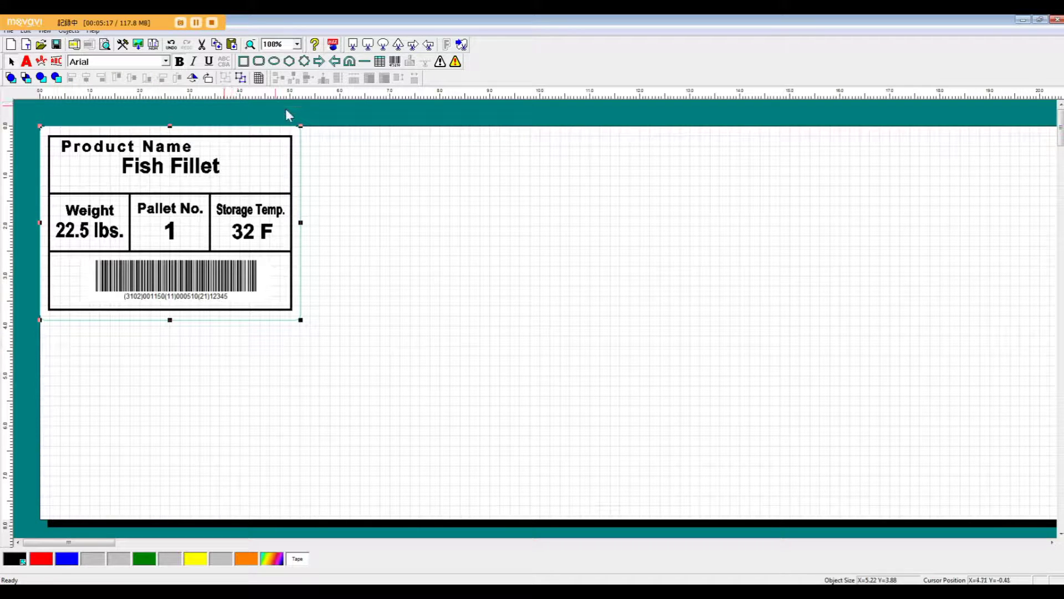
{"action": "left_click", "coordinate": [154, 44]}
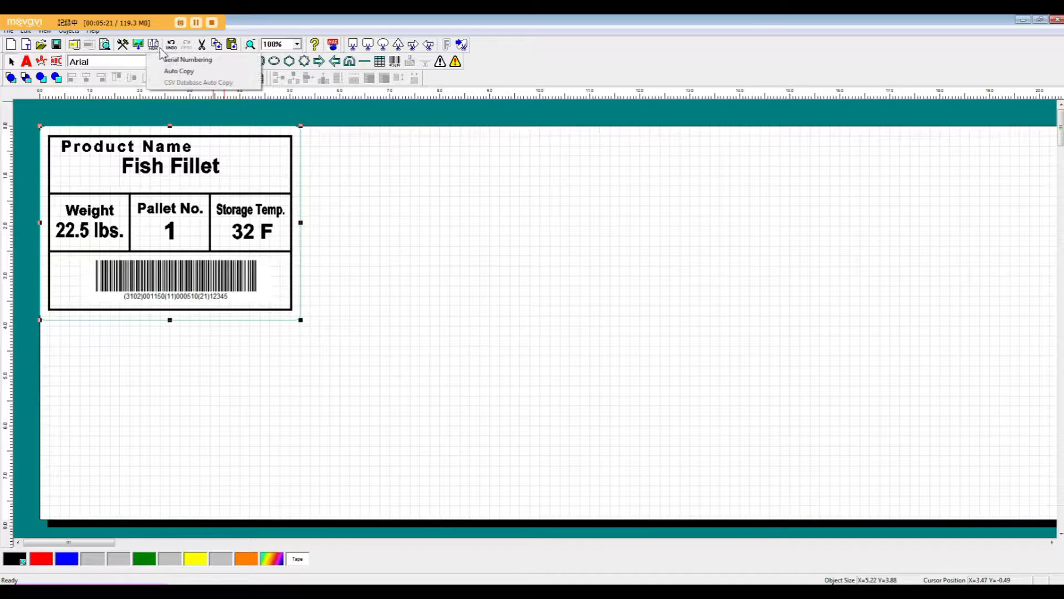
{"action": "left_click", "coordinate": [175, 60]}
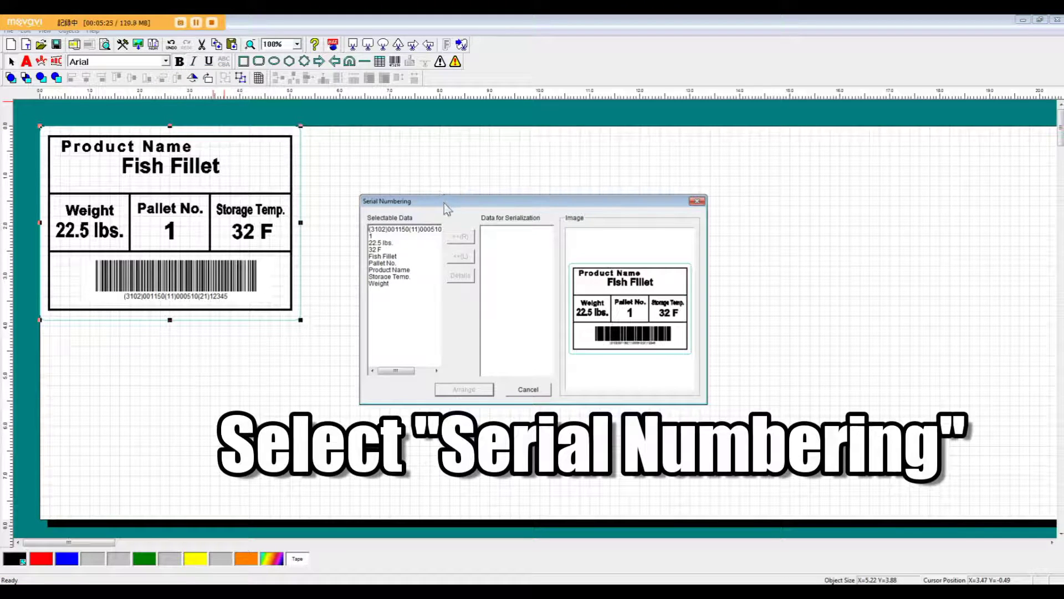
Step: Add the barcode data and the pallet number 1 to the data for serialization
{"action": "left_click", "coordinate": [432, 228]}
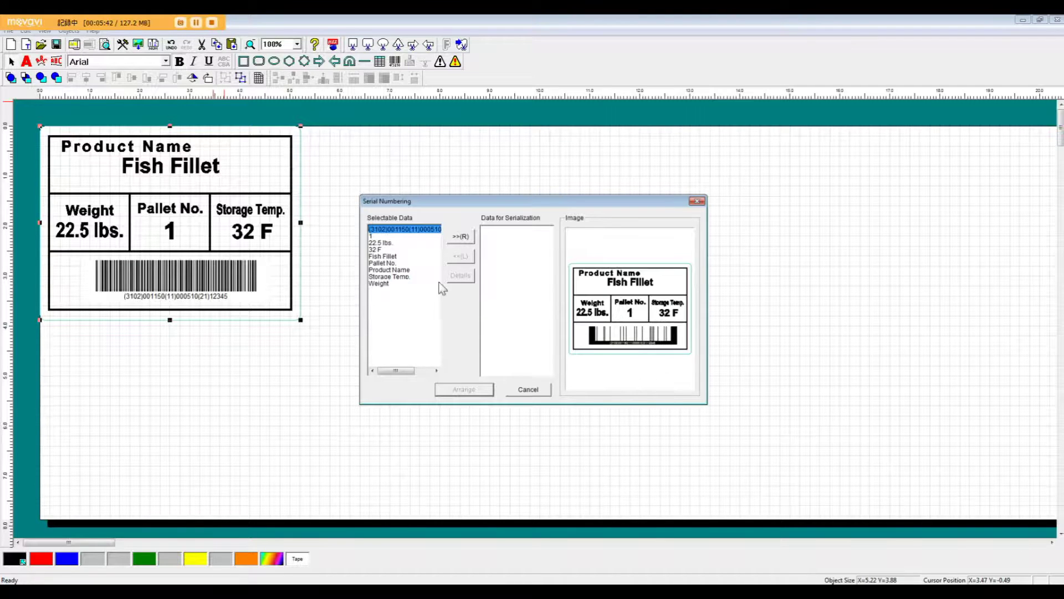
{"action": "left_click", "coordinate": [461, 237]}
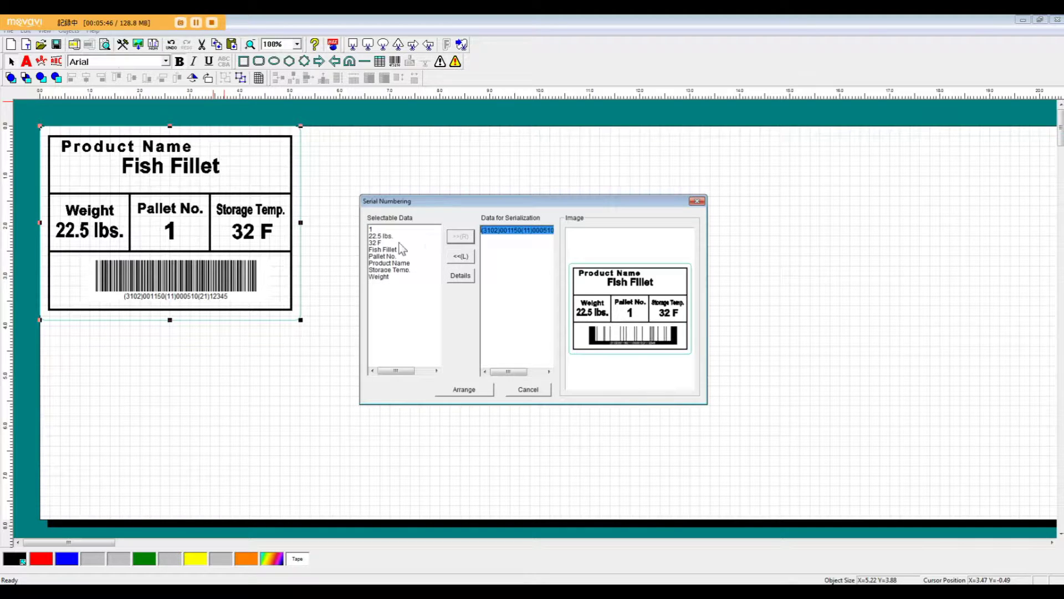
{"action": "left_click", "coordinate": [388, 229]}
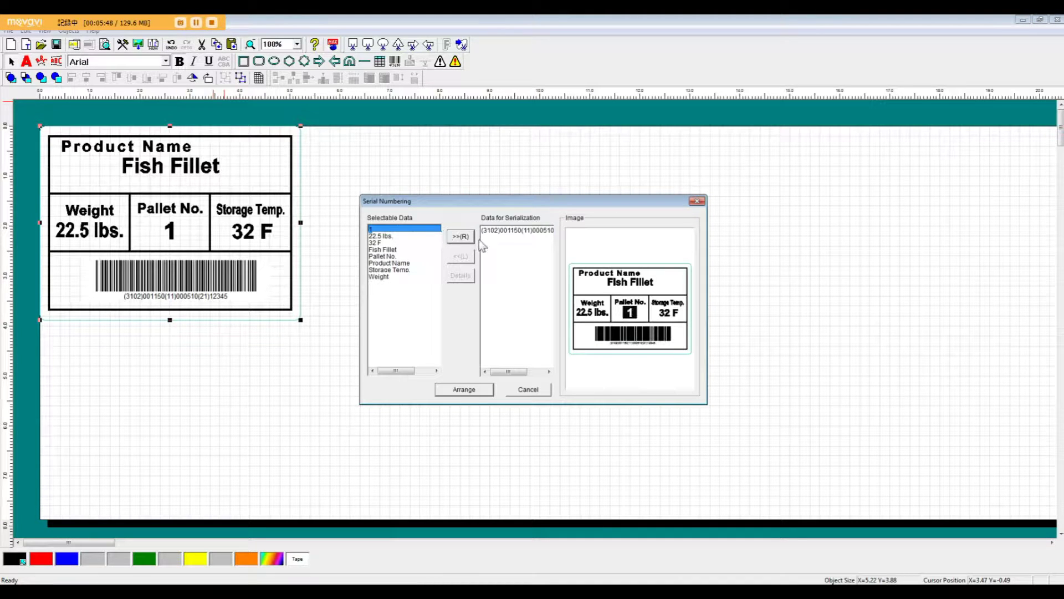
{"action": "left_click", "coordinate": [461, 236]}
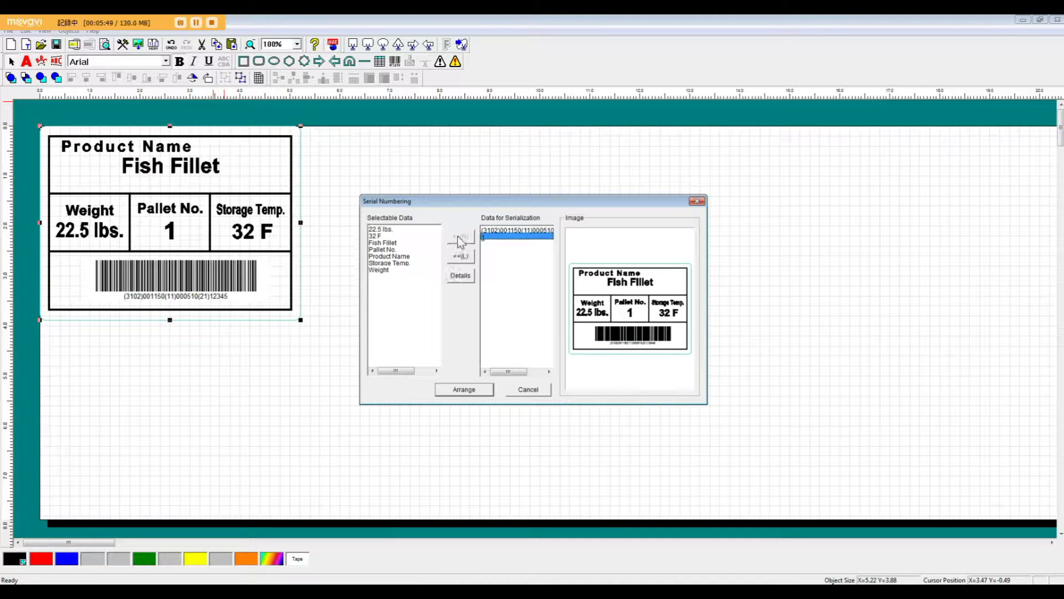
Step: Set the barcode's serialization range to its last five digits, 12345, and cancel the print job that interrupts the settings
{"action": "left_click", "coordinate": [508, 230]}
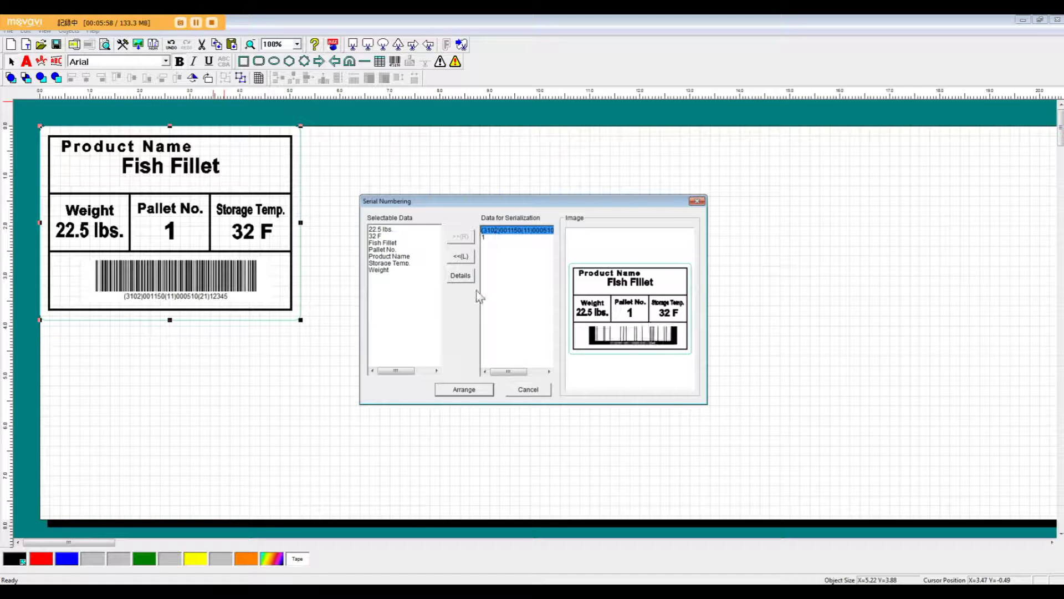
{"action": "left_click", "coordinate": [464, 276]}
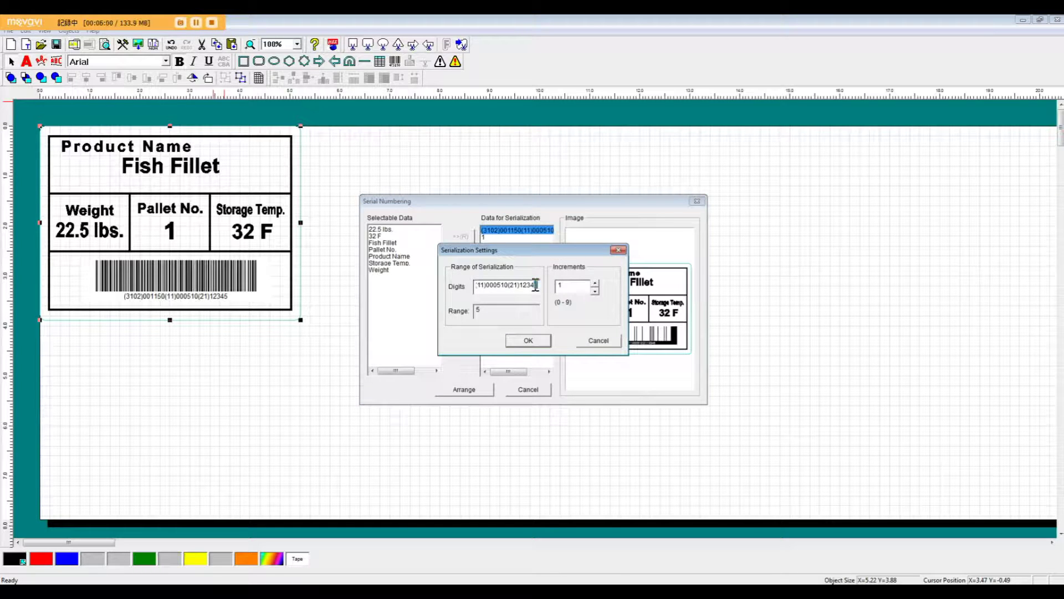
{"action": "left_click_drag", "start_coordinate": [533, 250], "coordinate": [530, 247]}
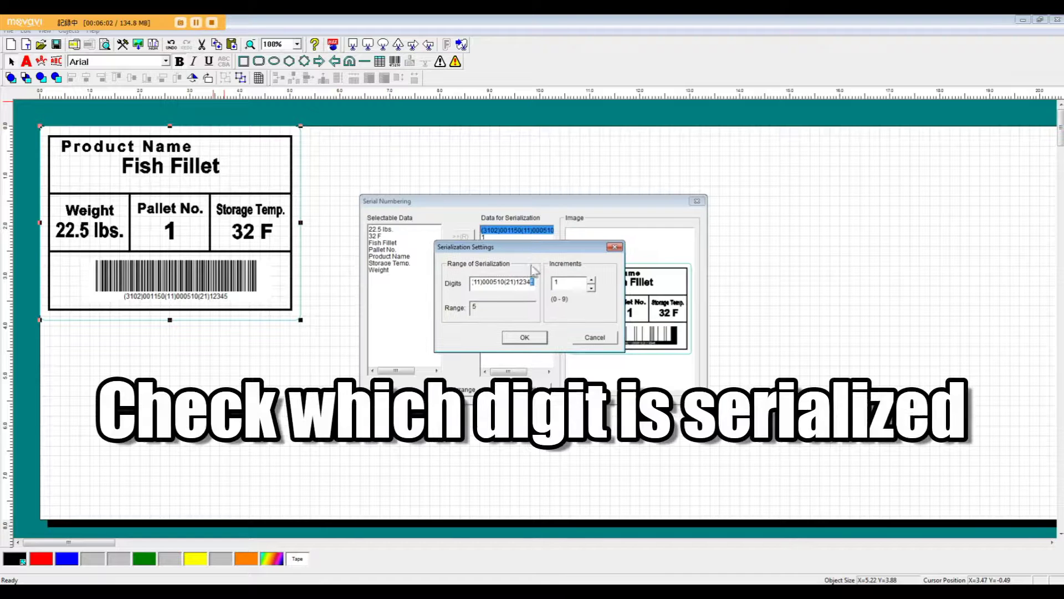
{"action": "left_click_drag", "start_coordinate": [516, 282], "coordinate": [539, 281]}
{"action": "left_click_drag", "start_coordinate": [505, 250], "coordinate": [596, 260]}
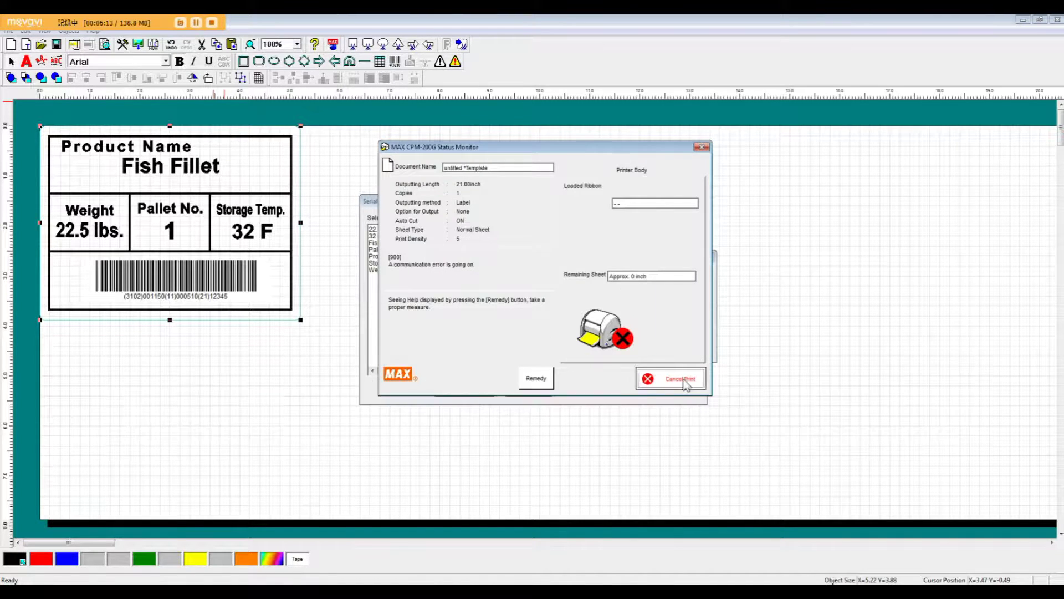
{"action": "left_click", "coordinate": [686, 382]}
{"action": "left_click", "coordinate": [624, 339]}
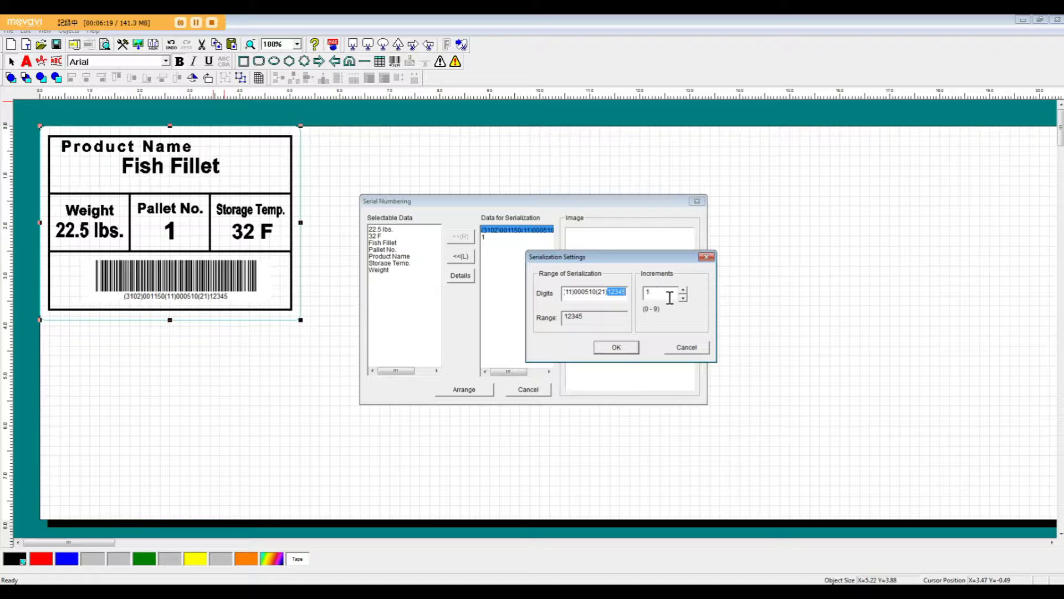
{"action": "left_click", "coordinate": [613, 347]}
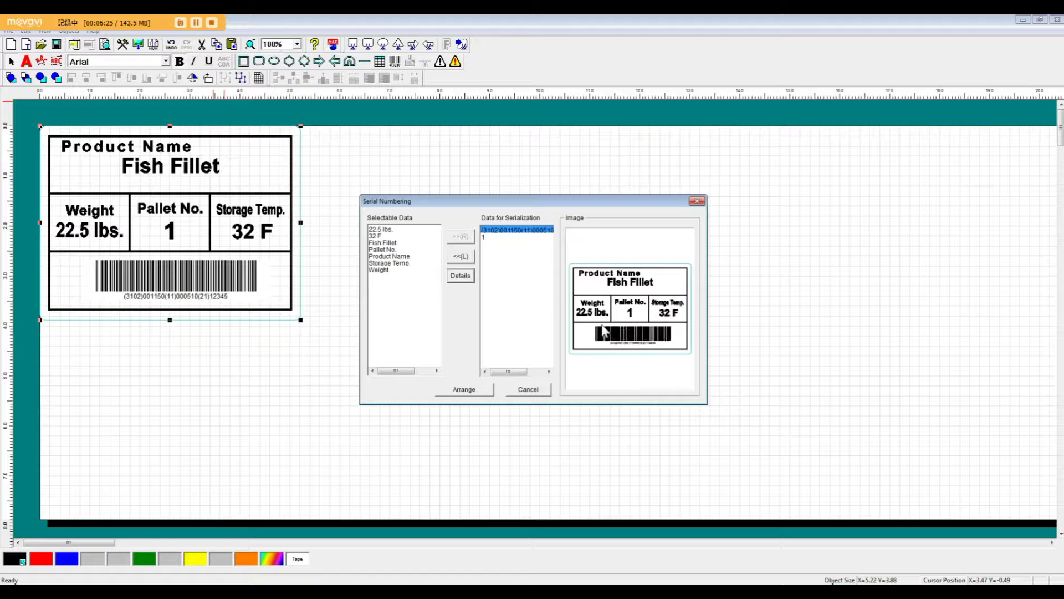
Step: Arrange the serialized labels with a total sequence length of 4, 2 copies, and 0.02 inch vertical and horizontal spacing
{"action": "left_click", "coordinate": [460, 391]}
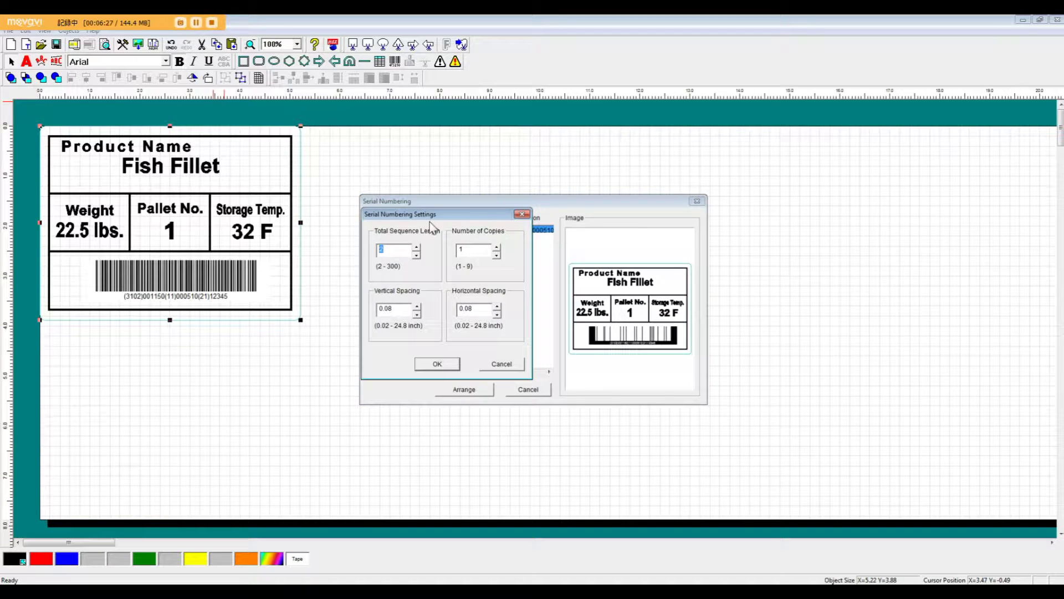
{"action": "left_click", "coordinate": [417, 248]}
{"action": "left_click", "coordinate": [416, 247]}
{"action": "left_click", "coordinate": [498, 247]}
{"action": "left_click", "coordinate": [416, 314]}
{"action": "left_click", "coordinate": [416, 314]}
{"action": "left_click", "coordinate": [416, 315]}
{"action": "left_click", "coordinate": [416, 314]}
{"action": "left_click", "coordinate": [416, 314]}
{"action": "left_click", "coordinate": [416, 315]}
{"action": "left_click", "coordinate": [497, 314]}
{"action": "left_click", "coordinate": [497, 315]}
{"action": "left_click", "coordinate": [497, 315]}
{"action": "left_click", "coordinate": [497, 314]}
{"action": "left_click", "coordinate": [497, 314]}
{"action": "left_click", "coordinate": [497, 314]}
{"action": "left_click", "coordinate": [436, 364]}
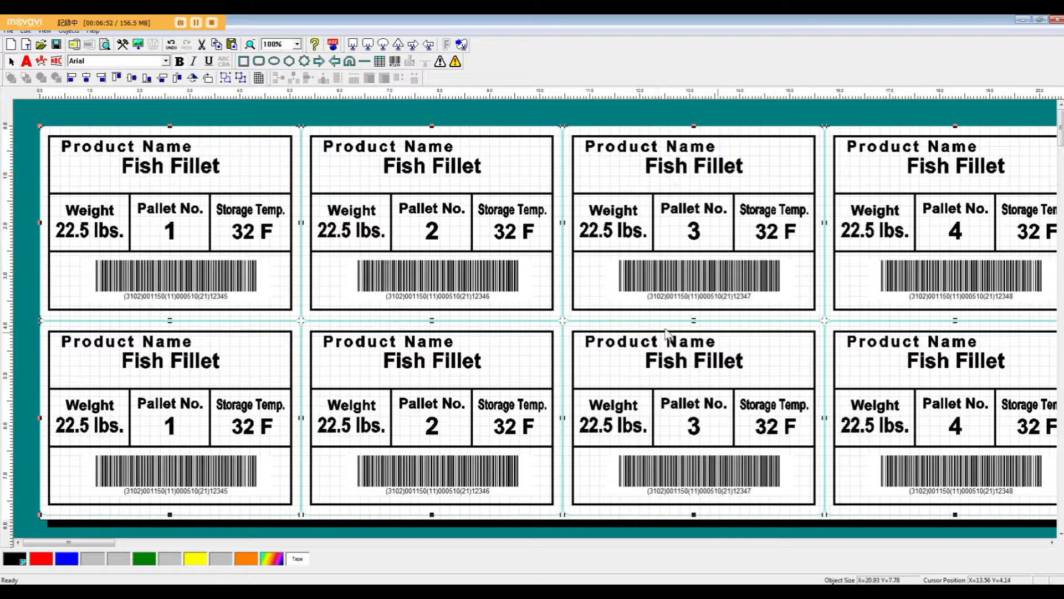
Step: Magnify the arranged labels to 200% around the first barcode to examine the serialized barcode numbers, and return to the selection tool
{"action": "left_click", "coordinate": [249, 45]}
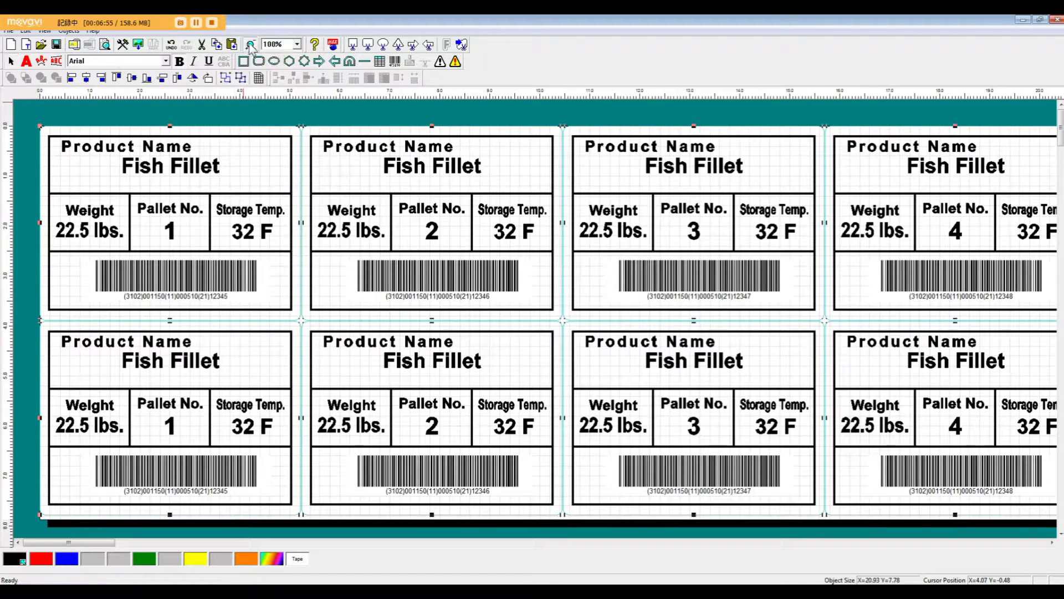
{"action": "left_click", "coordinate": [222, 292]}
{"action": "left_click", "coordinate": [341, 322]}
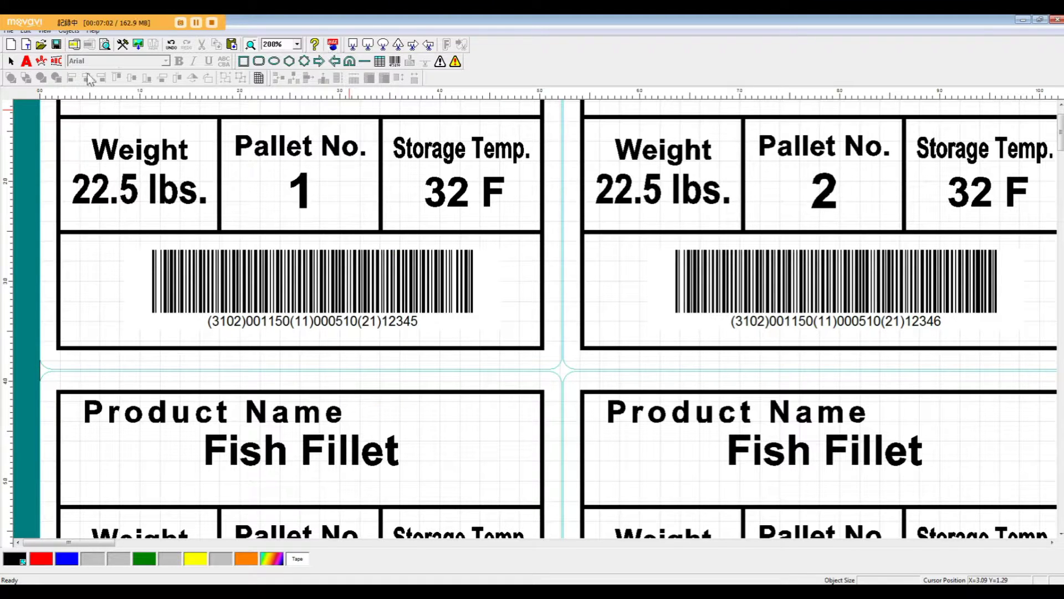
{"action": "left_click", "coordinate": [10, 62]}
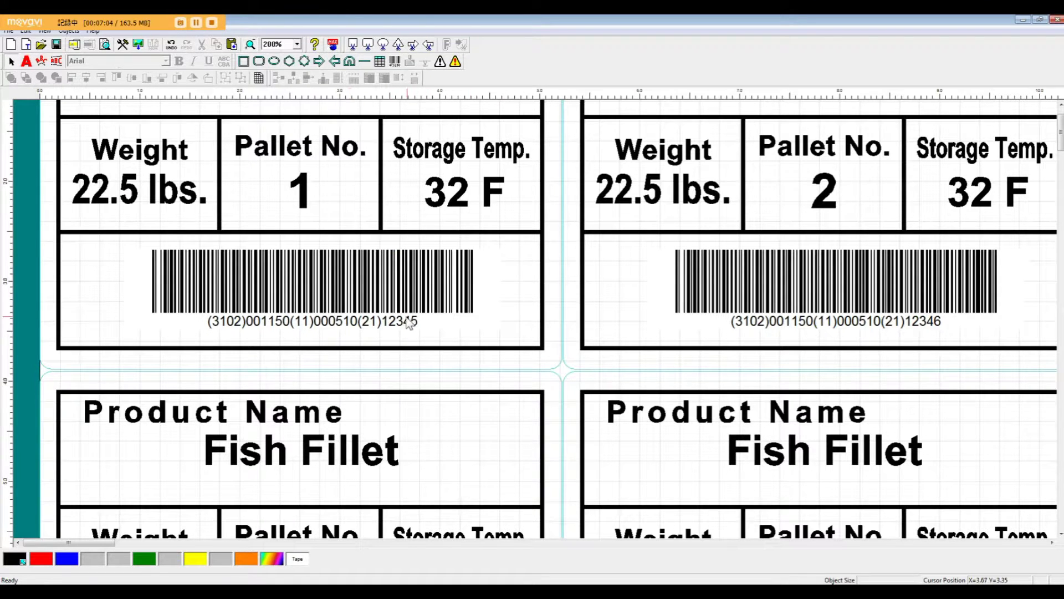